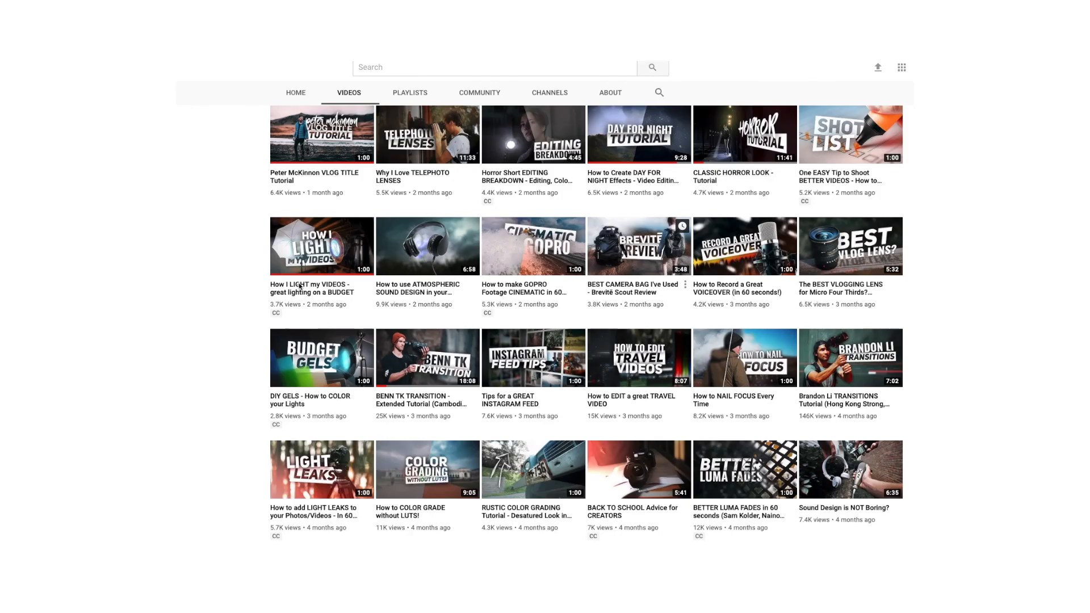
{"action": "scroll", "coordinate": [586, 341], "scroll_direction": "down", "scroll_amount": 1}
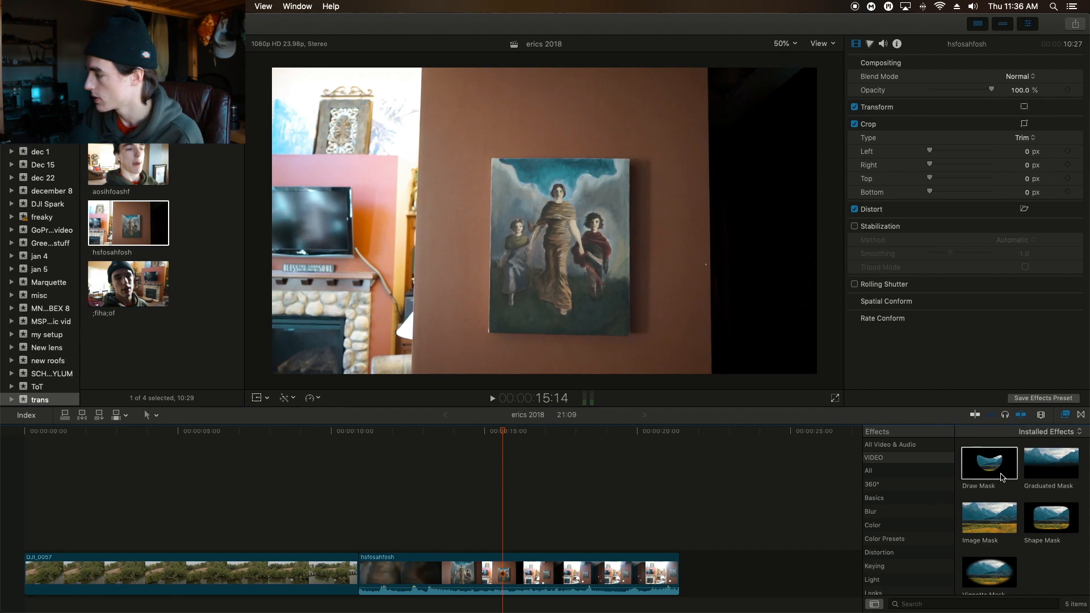
{"action": "scroll", "coordinate": [899, 484], "scroll_direction": "down", "scroll_amount": 4}
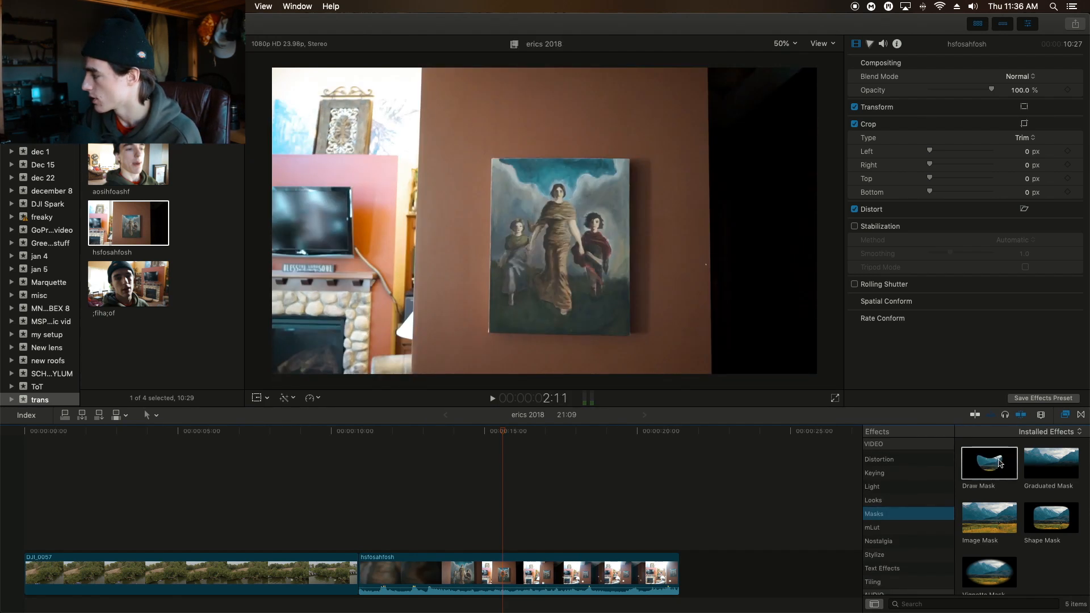
Apply the Draw Mask effect to the painting clip and scrub back to an earlier frame
{"action": "left_click_drag", "start_coordinate": [1001, 464], "coordinate": [513, 572]}
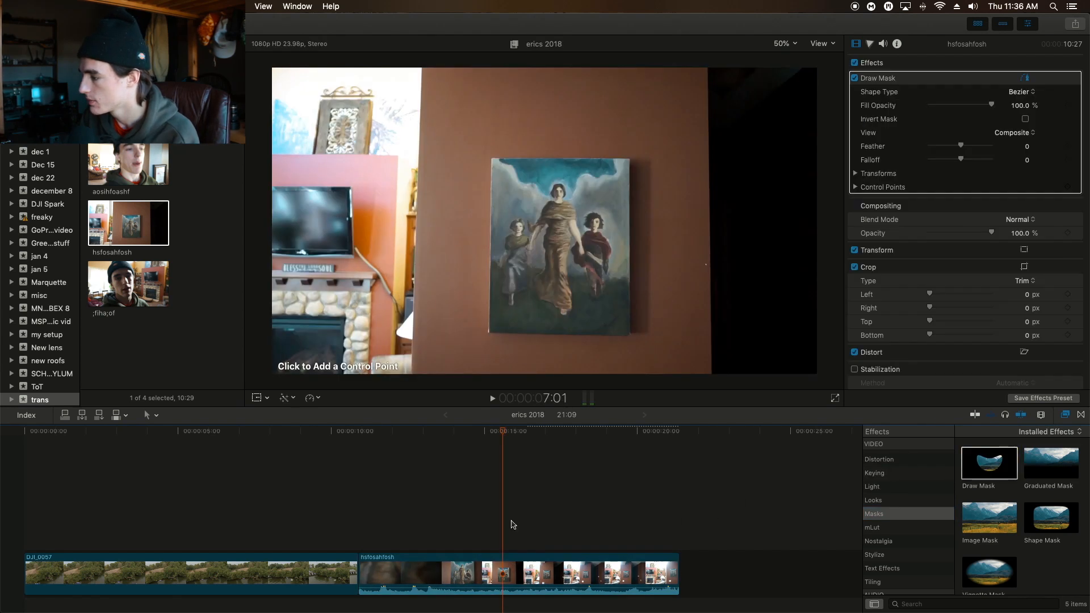
{"action": "left_click_drag", "start_coordinate": [502, 434], "coordinate": [387, 435]}
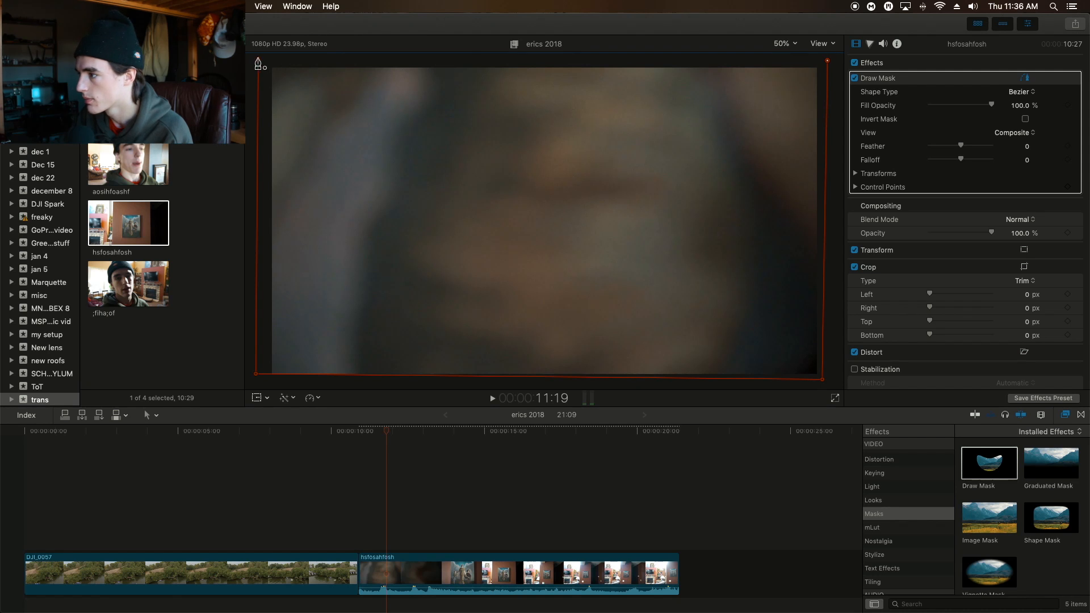
Select the painting clip and place the mask's corner points onto the painting's edges
{"action": "left_click", "coordinate": [449, 438]}
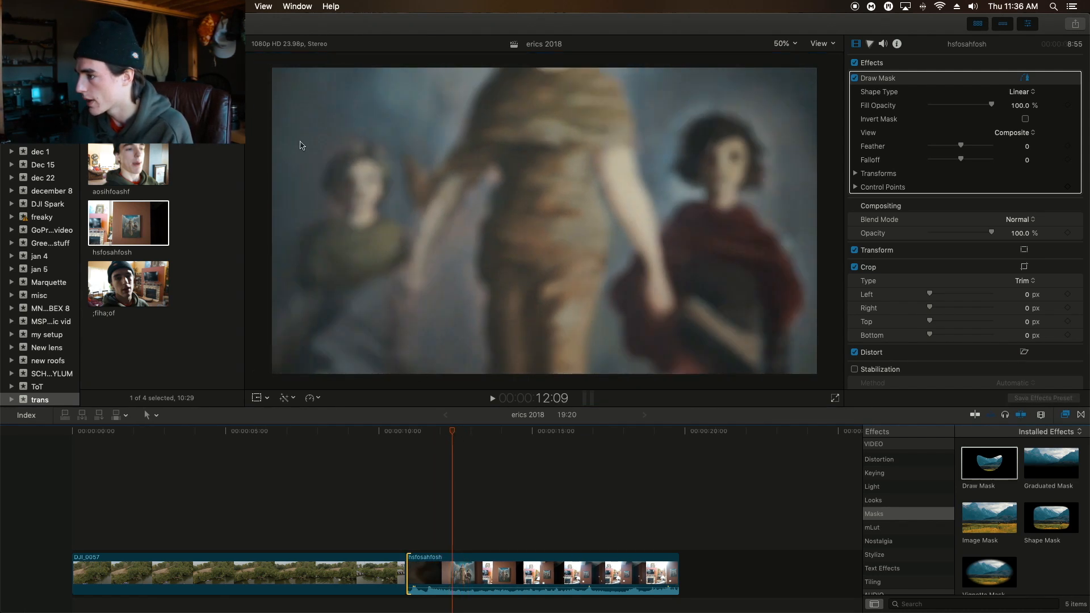
{"action": "left_click", "coordinate": [478, 570]}
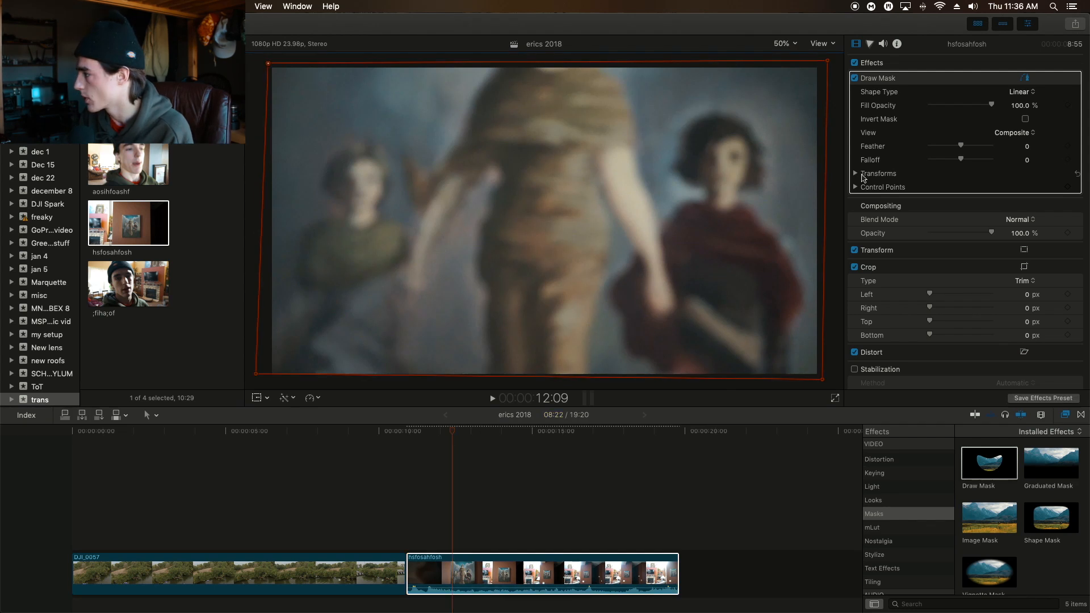
{"action": "left_click", "coordinate": [856, 174]}
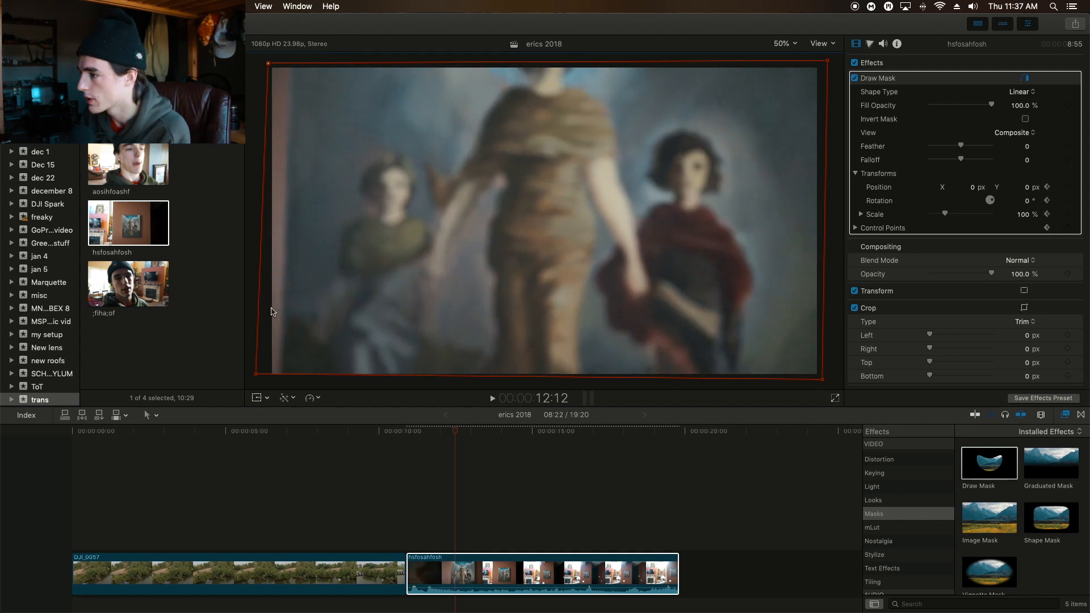
{"action": "left_click_drag", "start_coordinate": [269, 64], "coordinate": [291, 65]}
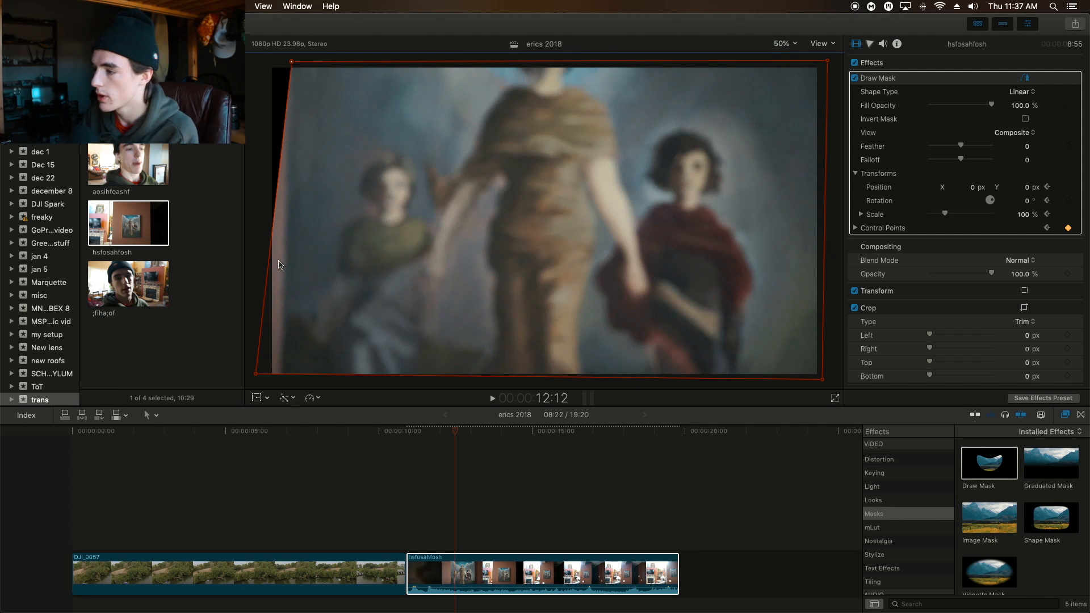
{"action": "left_click_drag", "start_coordinate": [266, 365], "coordinate": [278, 378]}
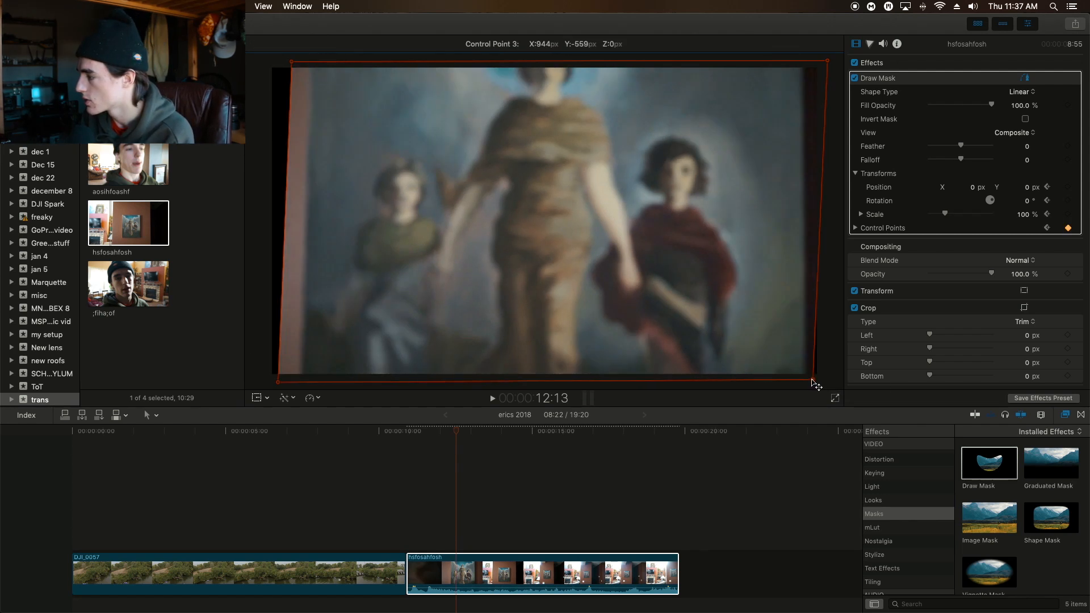
{"action": "left_click_drag", "start_coordinate": [830, 66], "coordinate": [804, 58]}
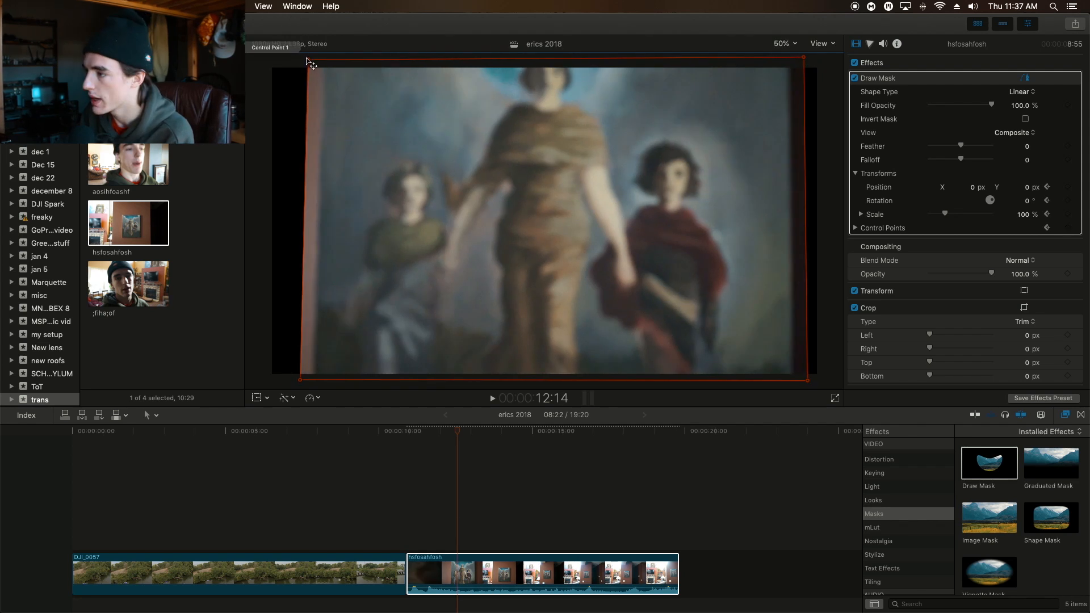
{"action": "left_click_drag", "start_coordinate": [310, 64], "coordinate": [322, 58]}
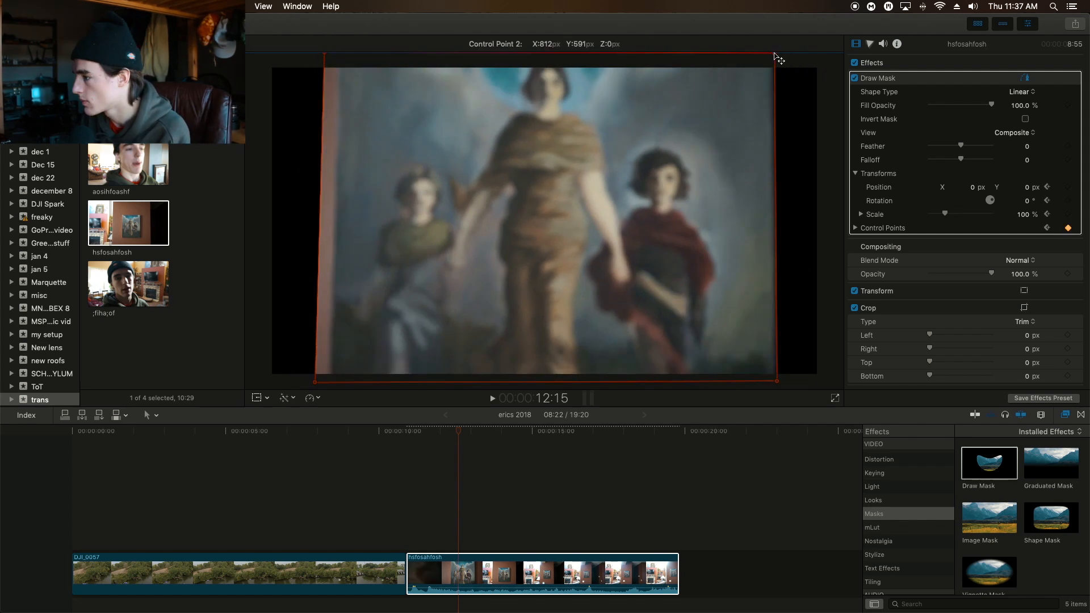
Zoom out and re-fit the mask corners on later frames, keyframing them to follow the painting
{"action": "key", "text": "super+minus"}
{"action": "left_click_drag", "start_coordinate": [625, 305], "coordinate": [608, 298]}
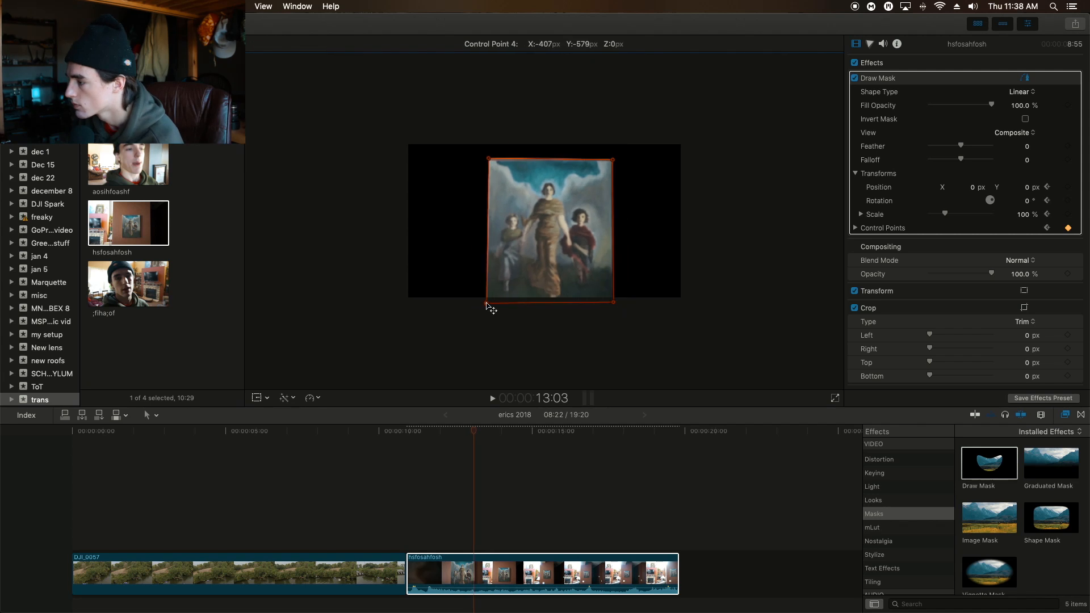
{"action": "left_click_drag", "start_coordinate": [502, 300], "coordinate": [505, 297]}
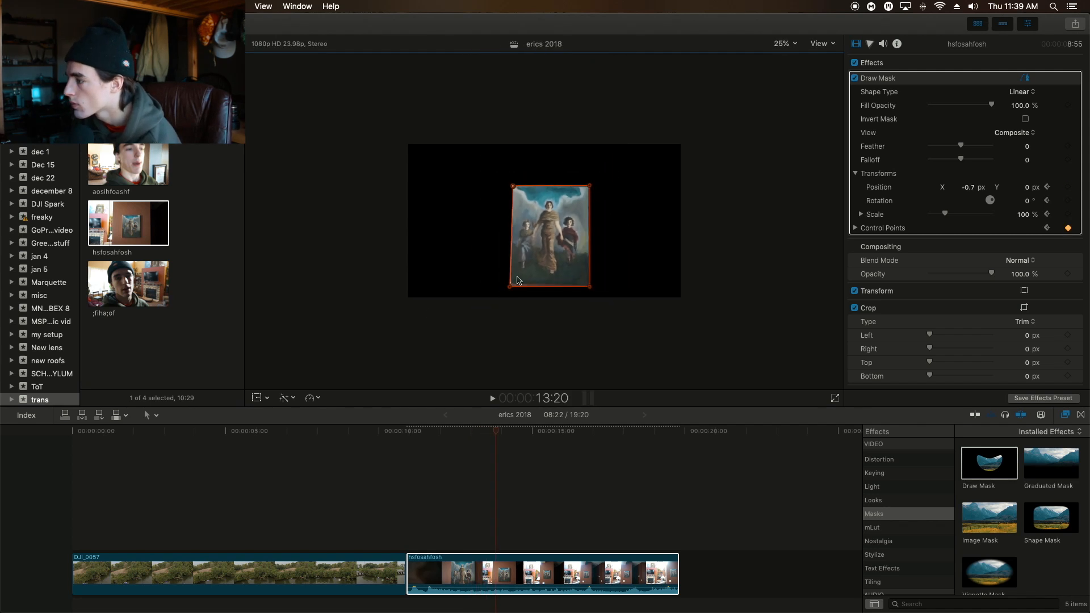
{"action": "key", "text": "shift+z"}
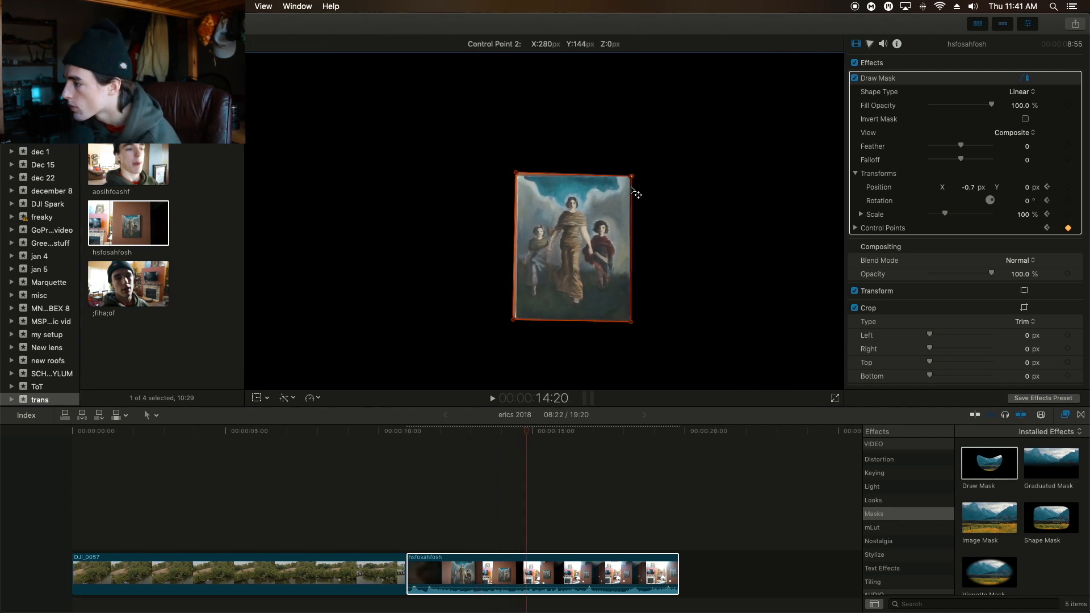
{"action": "left_click_drag", "start_coordinate": [631, 167], "coordinate": [636, 193]}
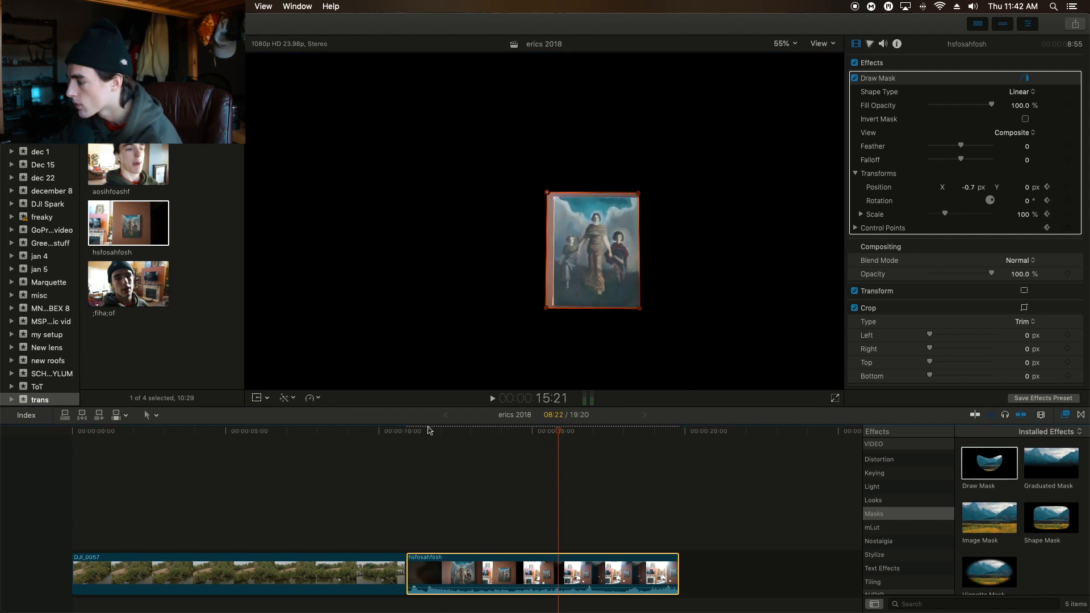
Duplicate the painting clip as a connected copy above and invert the lower clip's mask
{"action": "left_click", "coordinate": [534, 561]}
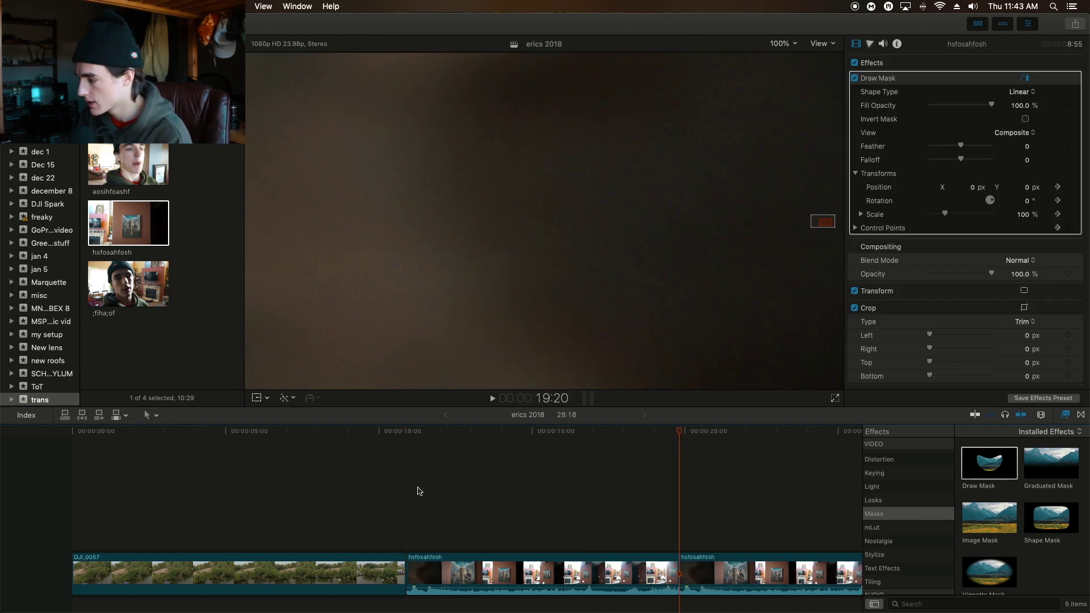
{"action": "left_click_drag", "start_coordinate": [418, 572], "coordinate": [461, 497]}
{"action": "left_click", "coordinate": [503, 460]}
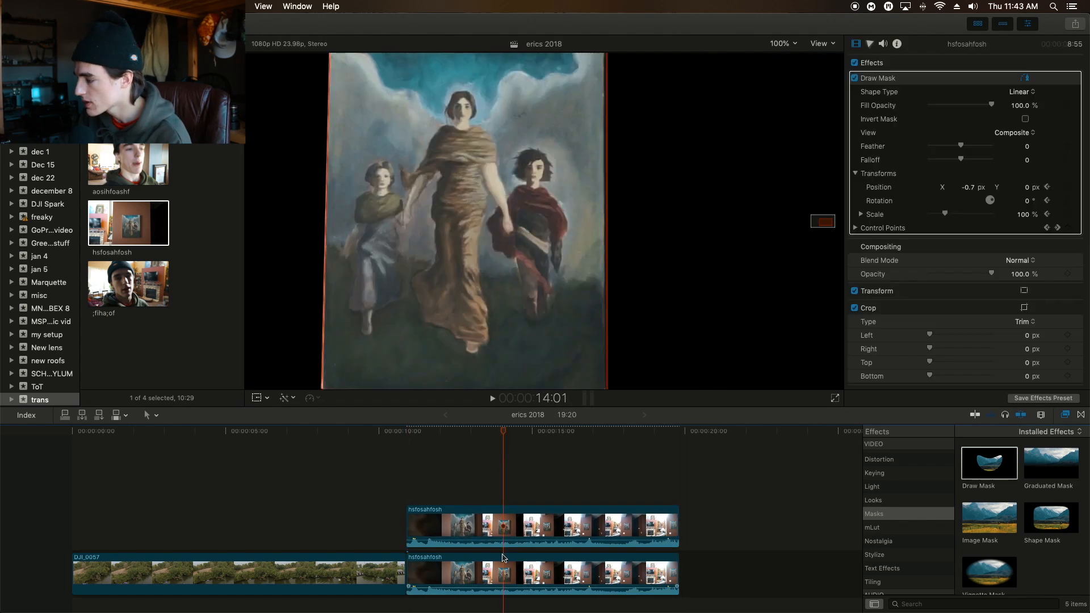
{"action": "left_click", "coordinate": [542, 572]}
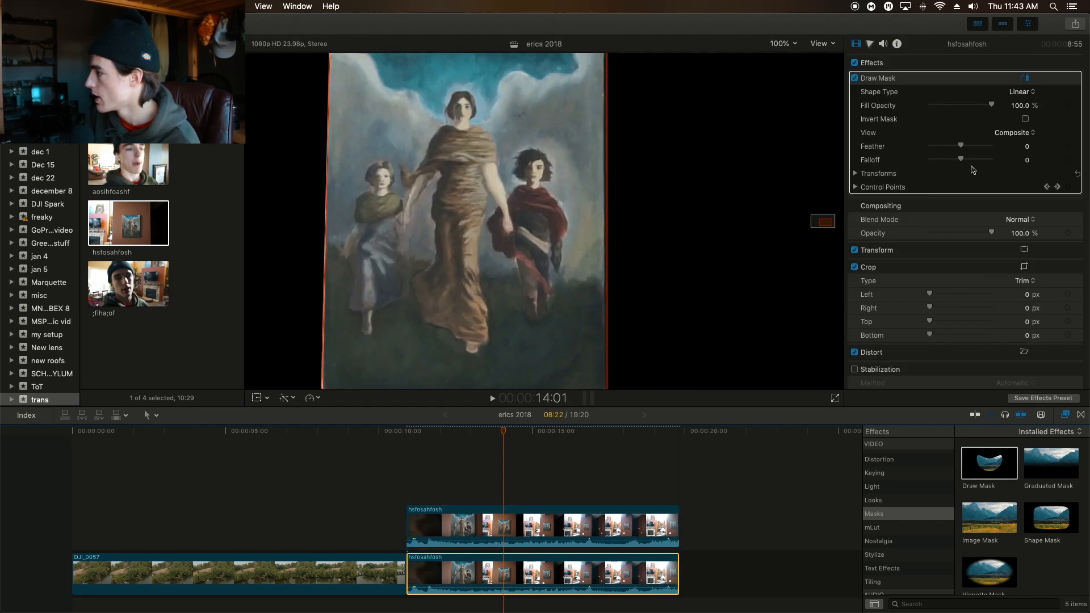
{"action": "left_click", "coordinate": [1025, 119]}
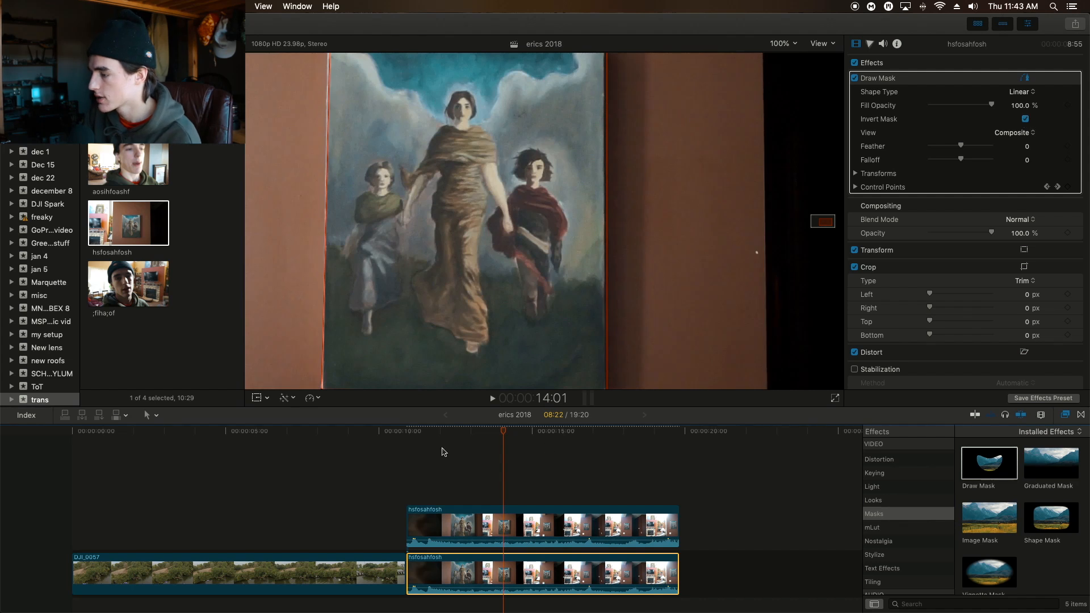
Play back the stacked painting clips to check the inverted mask
{"action": "left_click", "coordinate": [397, 451]}
{"action": "key", "text": "space"}
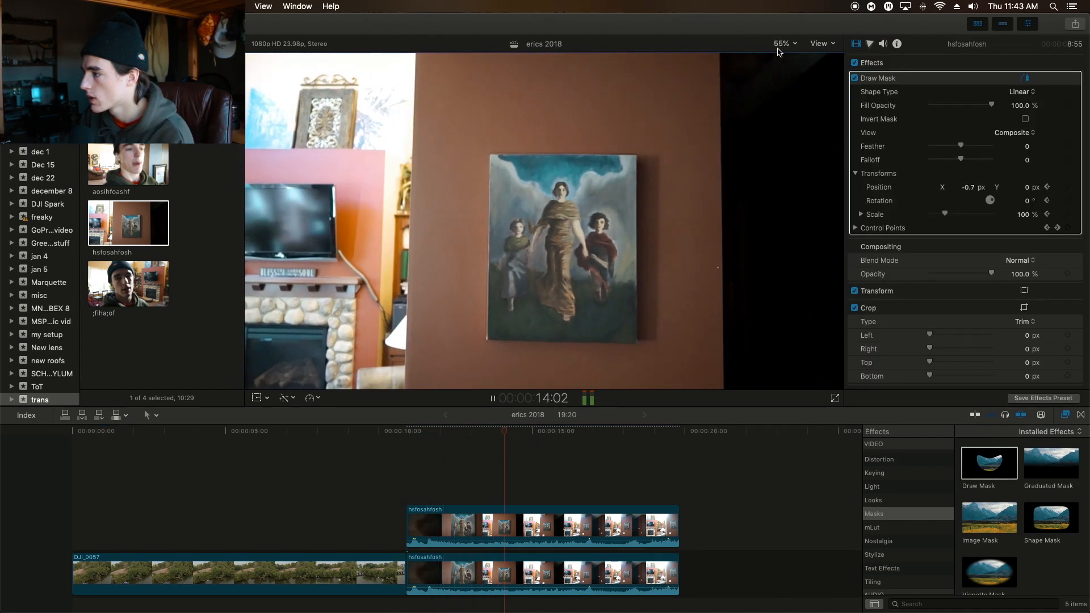
{"action": "key", "text": "space"}
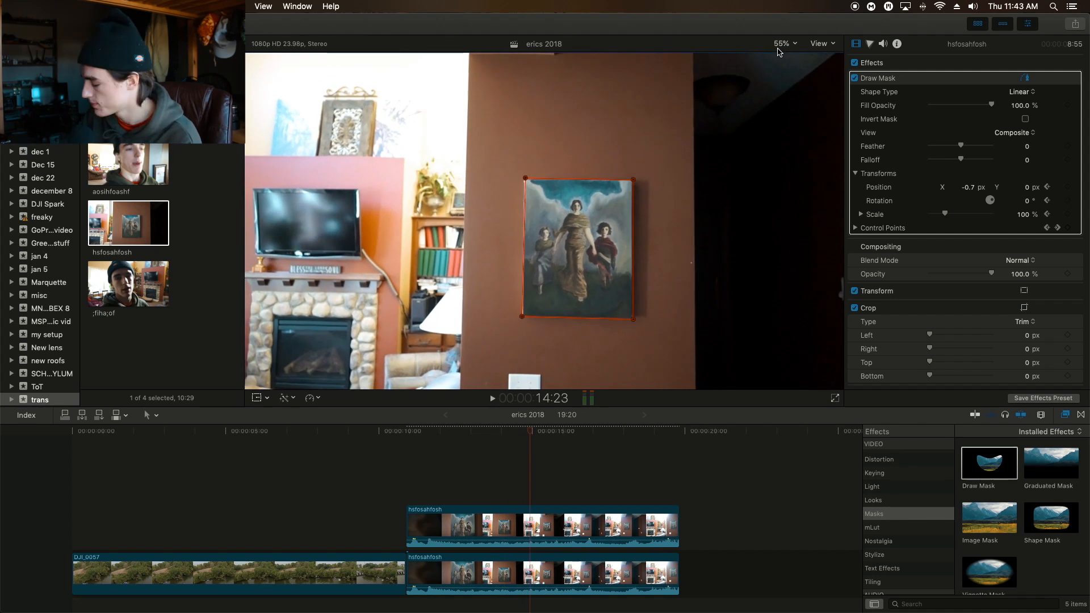
{"action": "key", "text": "XF86AudioRaiseVolume"}
{"action": "left_click", "coordinate": [435, 482]}
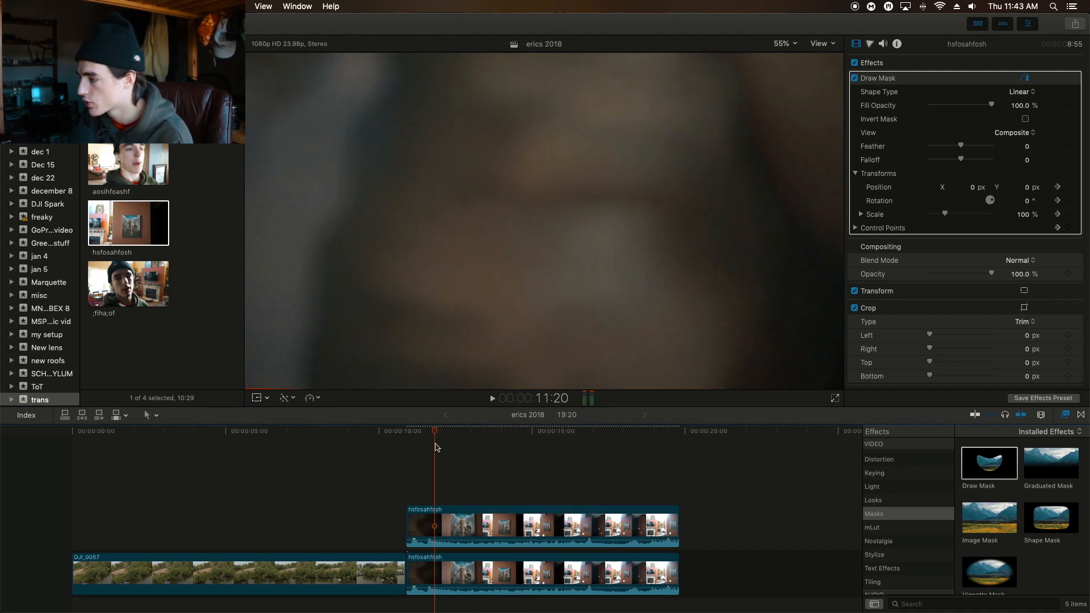
Place DJI_0057 beneath the painting clips, set viewer zoom to 25%, and raise the top clip's mask
{"action": "left_click_drag", "start_coordinate": [205, 572], "coordinate": [158, 607]}
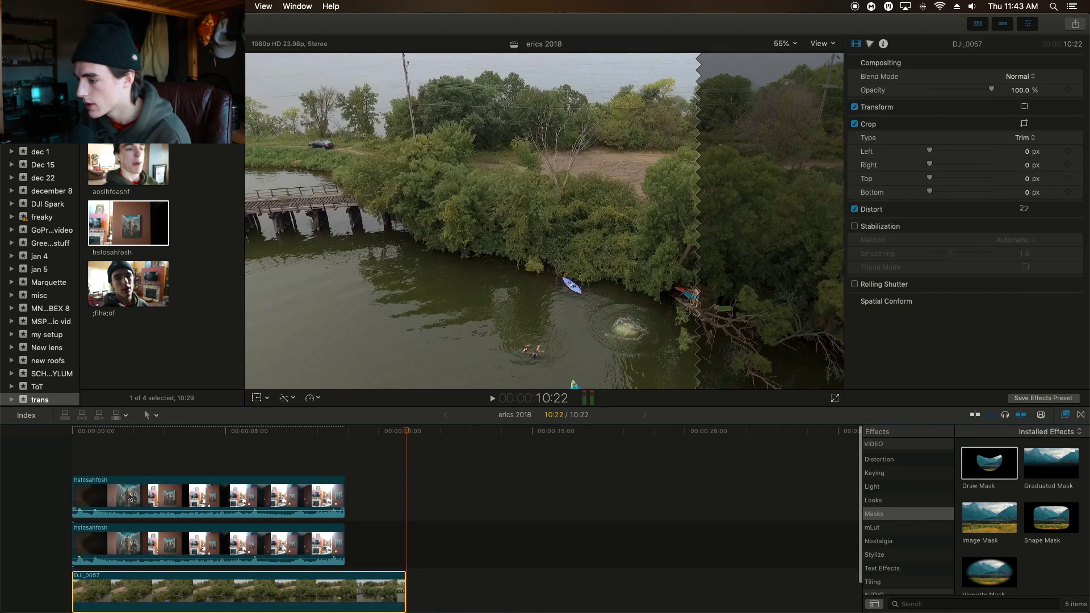
{"action": "left_click", "coordinate": [86, 494]}
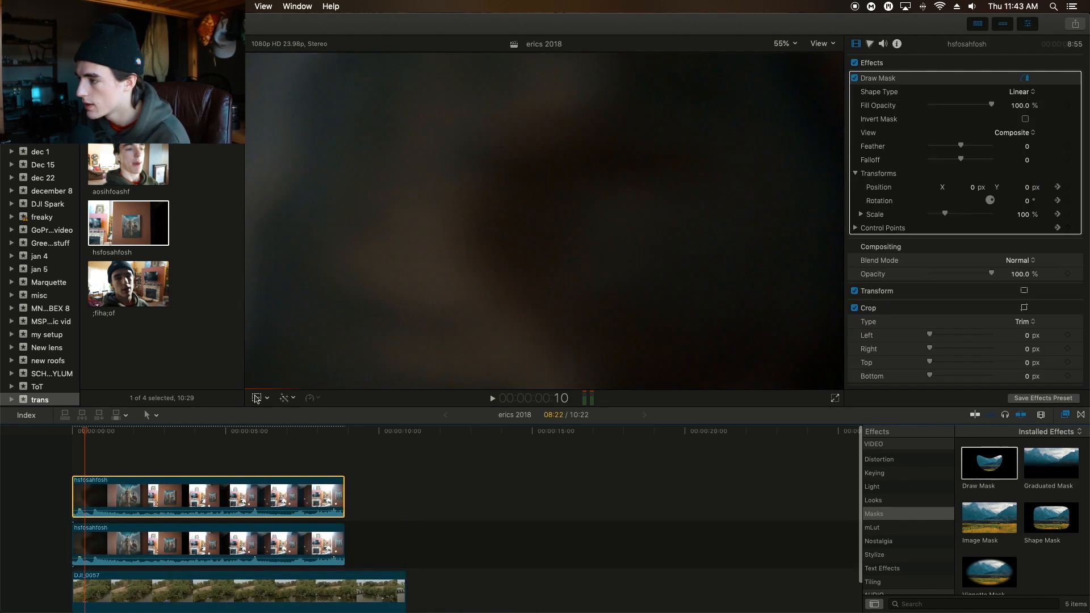
{"action": "left_click", "coordinate": [783, 44]}
{"action": "left_click", "coordinate": [792, 91]}
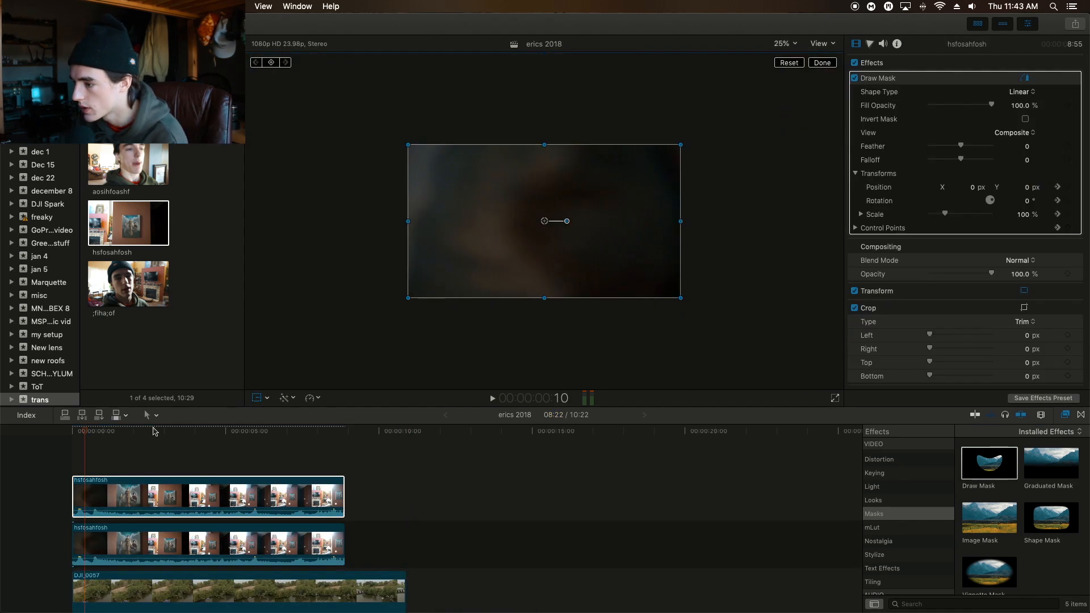
{"action": "left_click", "coordinate": [125, 431]}
{"action": "left_click_drag", "start_coordinate": [543, 222], "coordinate": [547, 69]}
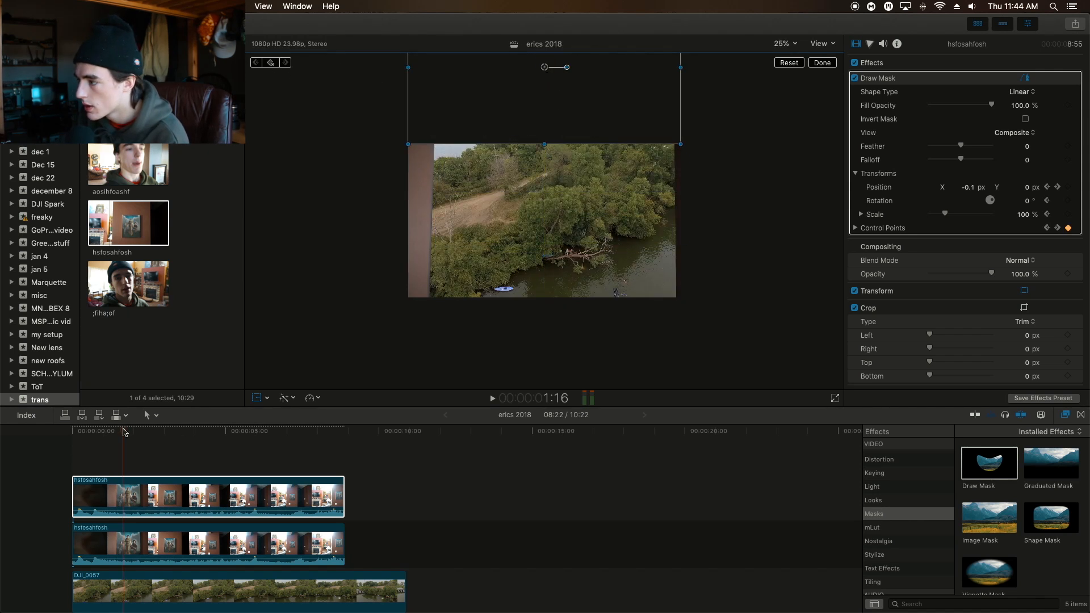
Keyframe the mask position frame by frame so it tracks down onto the painting
{"action": "left_click_drag", "start_coordinate": [124, 432], "coordinate": [138, 431]}
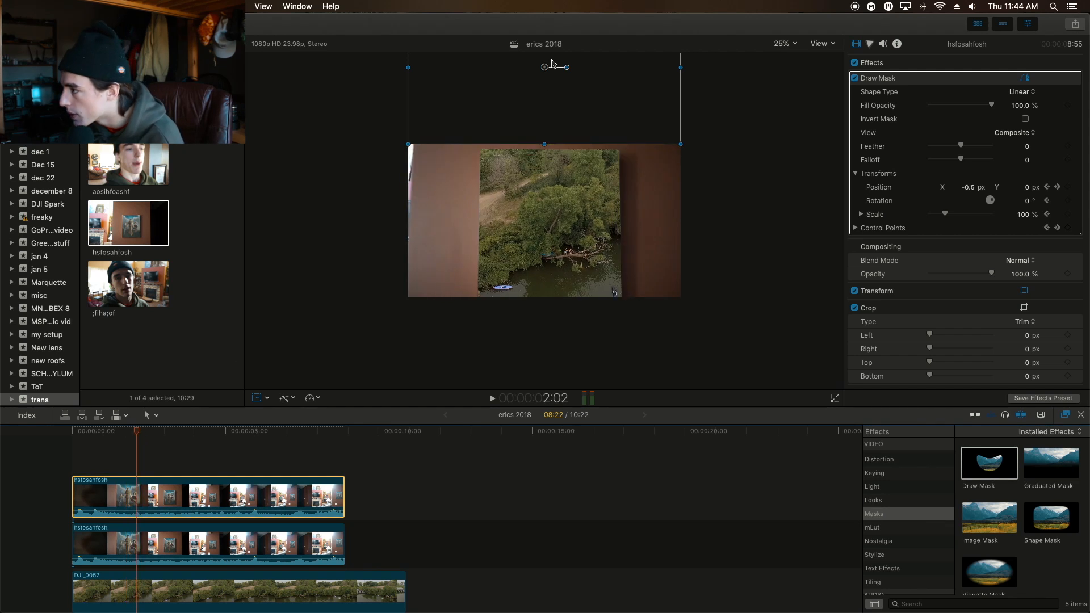
{"action": "left_click_drag", "start_coordinate": [554, 65], "coordinate": [545, 71]}
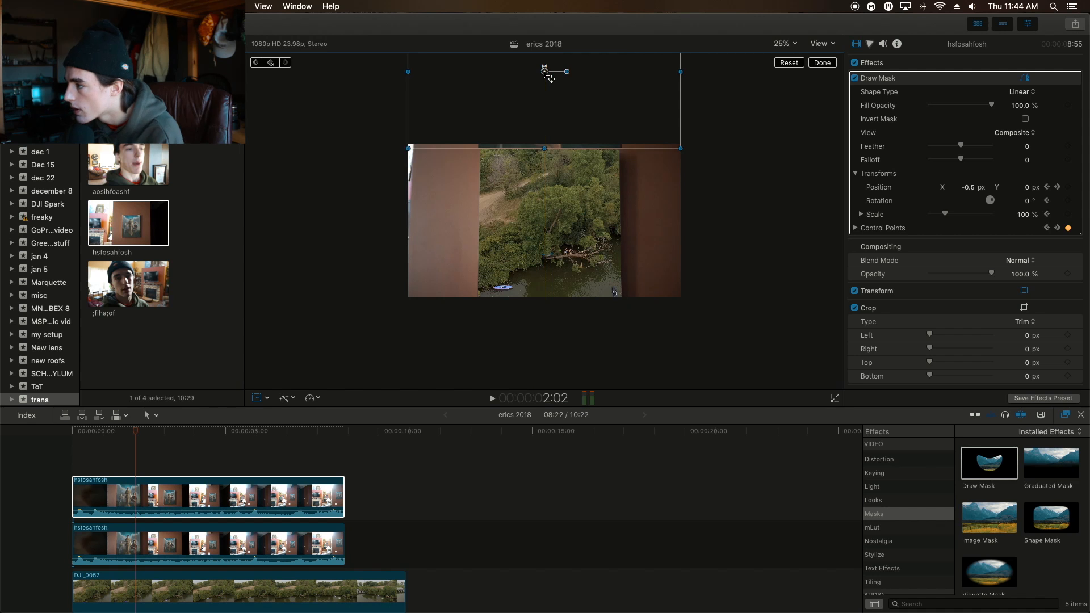
{"action": "key", "text": "space"}
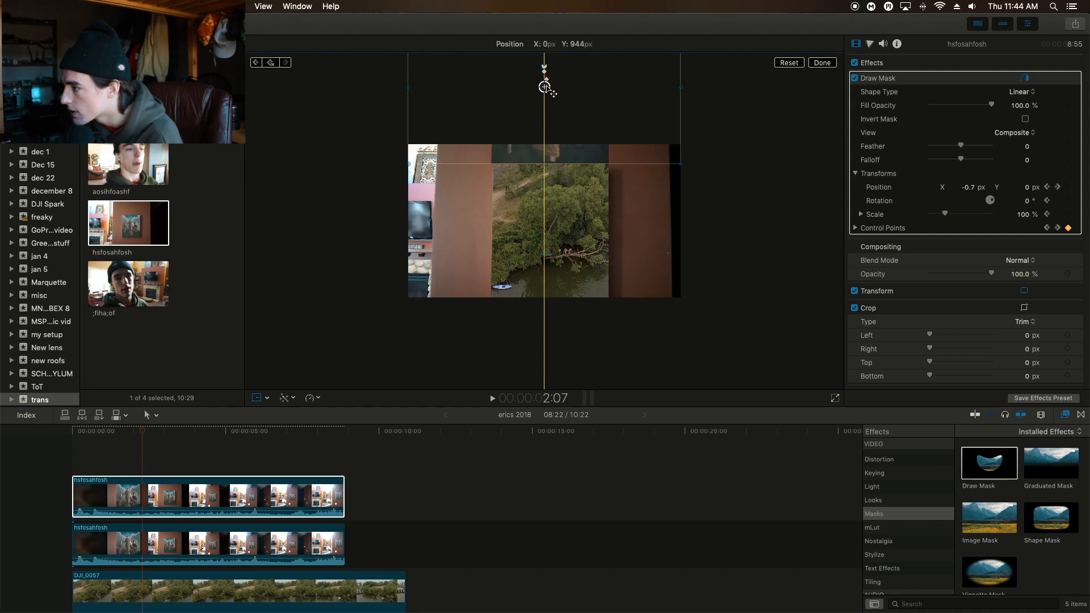
{"action": "left_click_drag", "start_coordinate": [548, 88], "coordinate": [545, 88]}
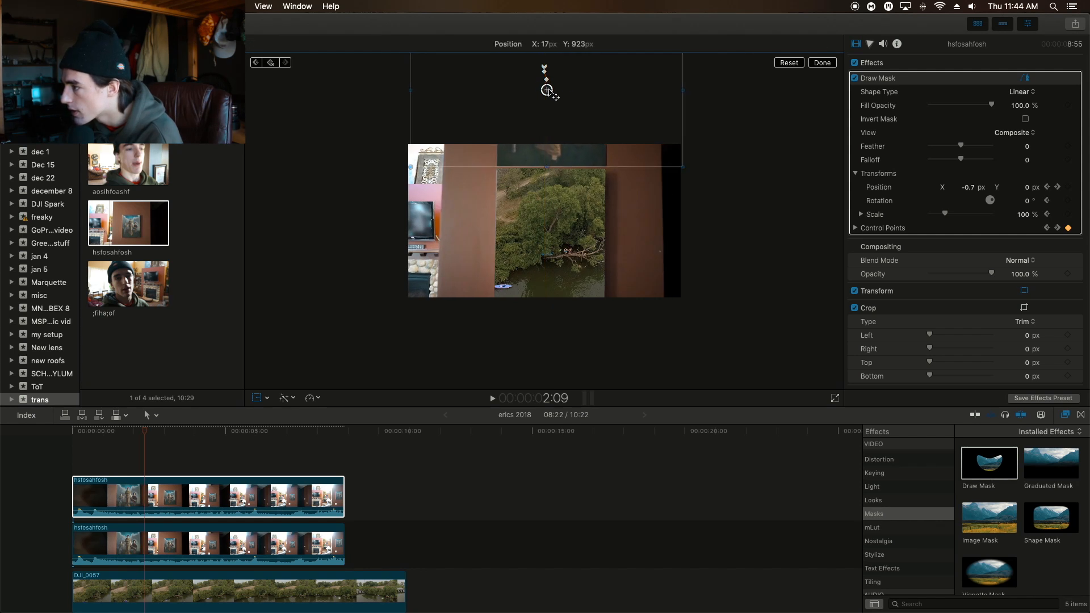
{"action": "key", "text": "space"}
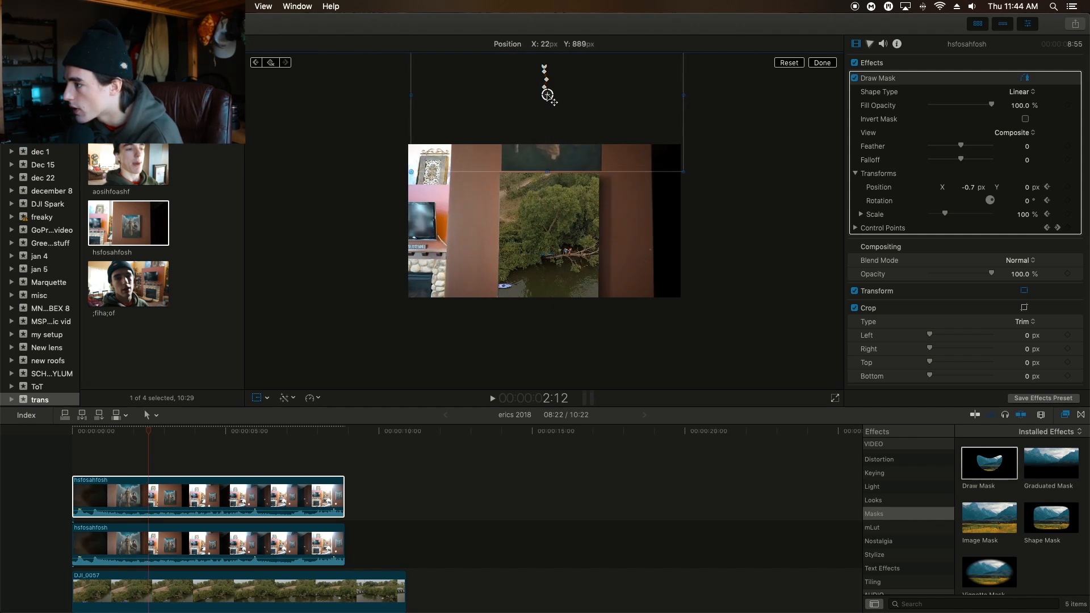
{"action": "left_click_drag", "start_coordinate": [547, 96], "coordinate": [545, 126]}
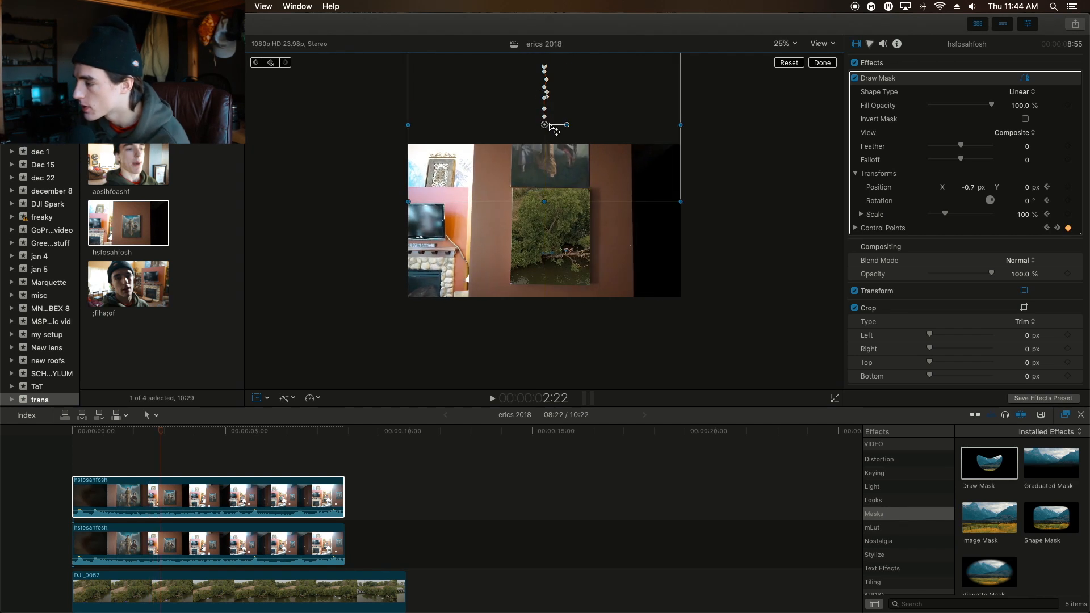
{"action": "left_click_drag", "start_coordinate": [545, 125], "coordinate": [545, 222]}
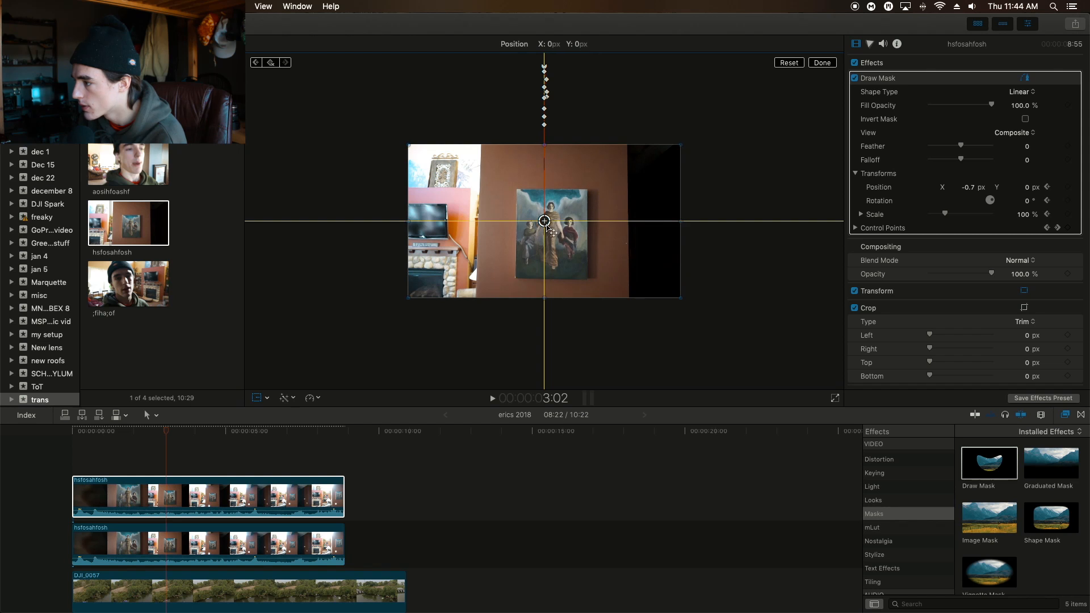
Play the masked drone-into-painting result from the start
{"action": "left_click", "coordinate": [68, 451]}
{"action": "key", "text": "space"}
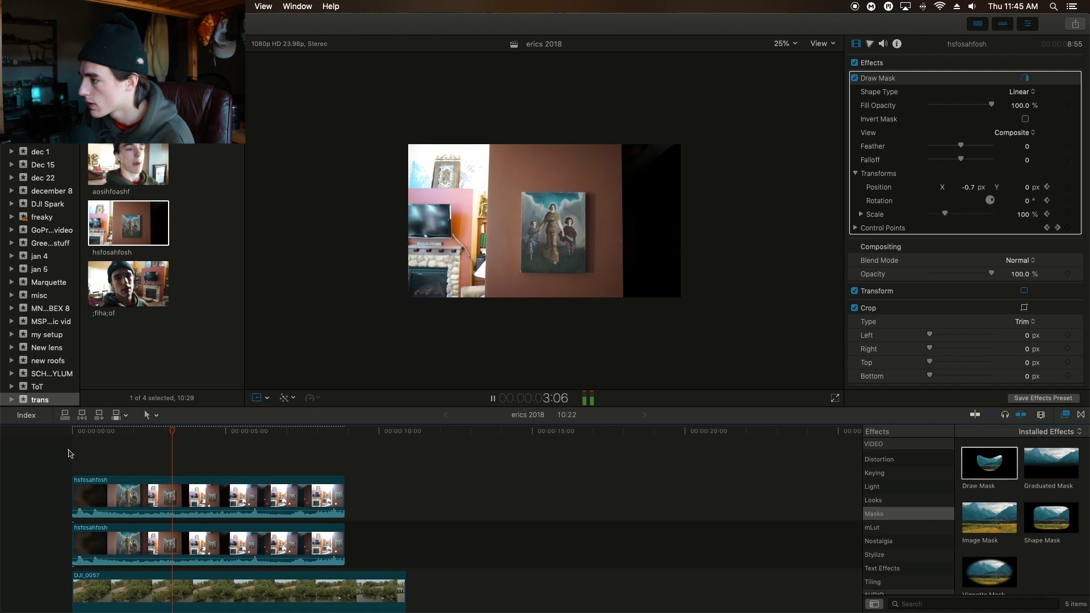
Mute the top painting clip's audio and replay the drone-to-painting transition
{"action": "left_click", "coordinate": [71, 453]}
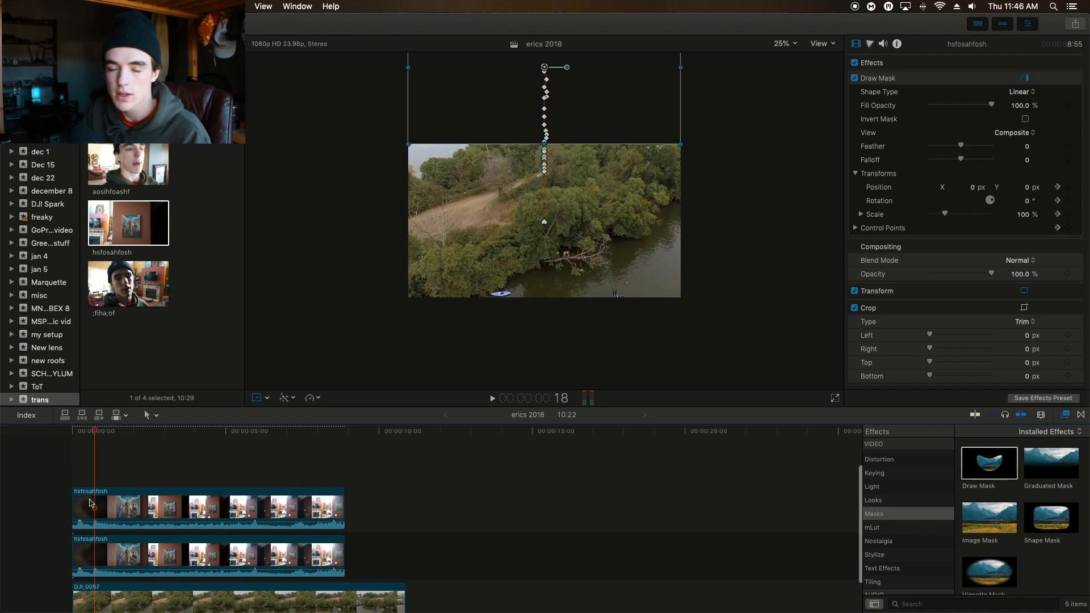
{"action": "scroll", "coordinate": [113, 508], "scroll_direction": "down", "scroll_amount": 2}
{"action": "scroll", "coordinate": [114, 507], "scroll_direction": "down", "scroll_amount": 2}
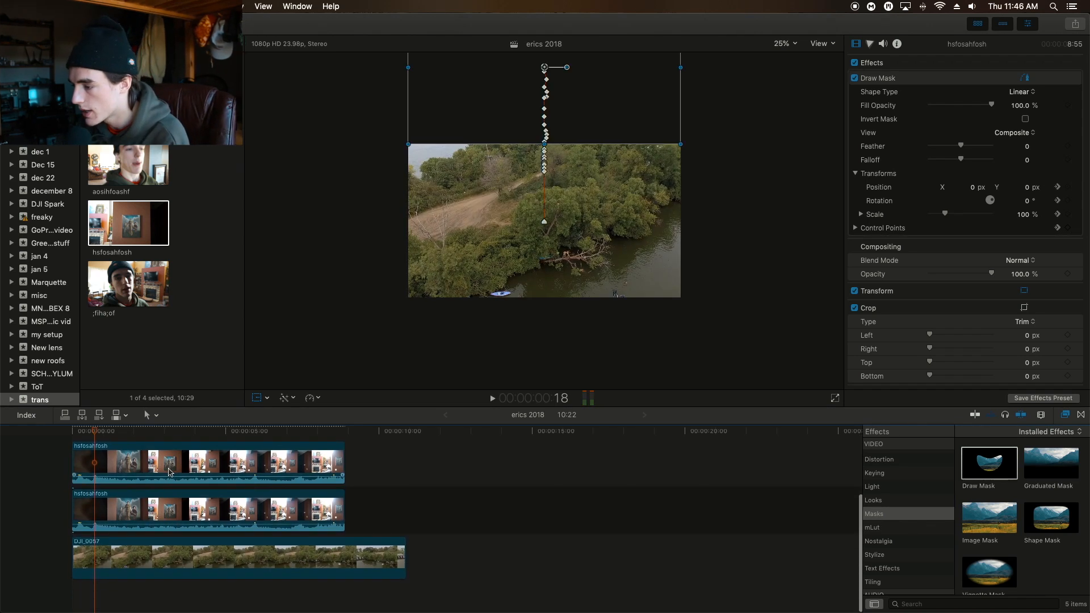
{"action": "mouse_move", "coordinate": [163, 482]}
{"action": "left_mouse_down"}
{"action": "mouse_move", "coordinate": [158, 511]}
{"action": "mouse_move", "coordinate": [311, 503]}
{"action": "left_mouse_up"}
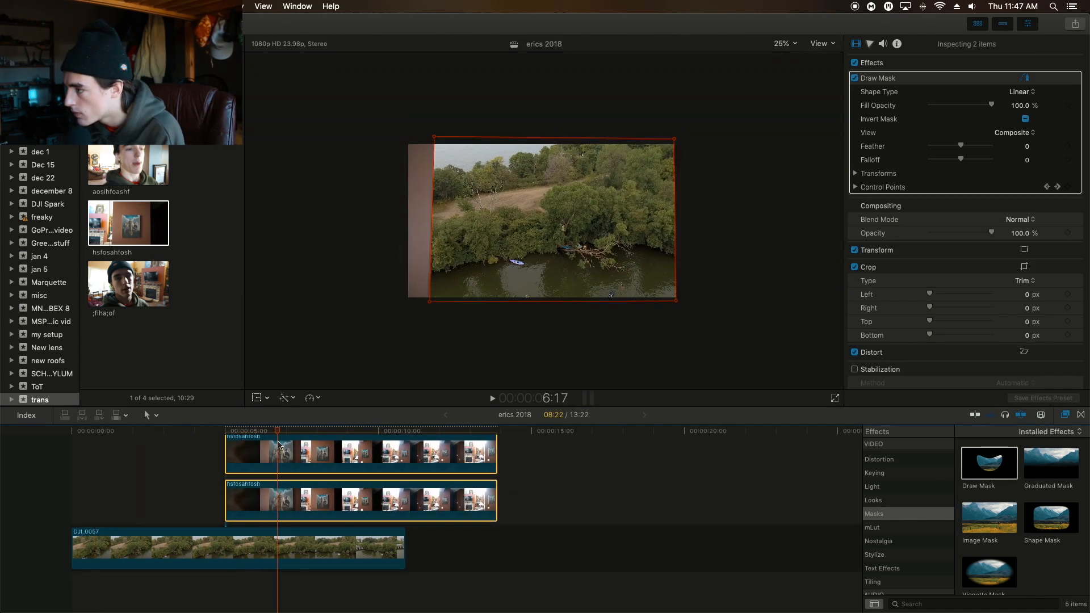
{"action": "key", "text": "space"}
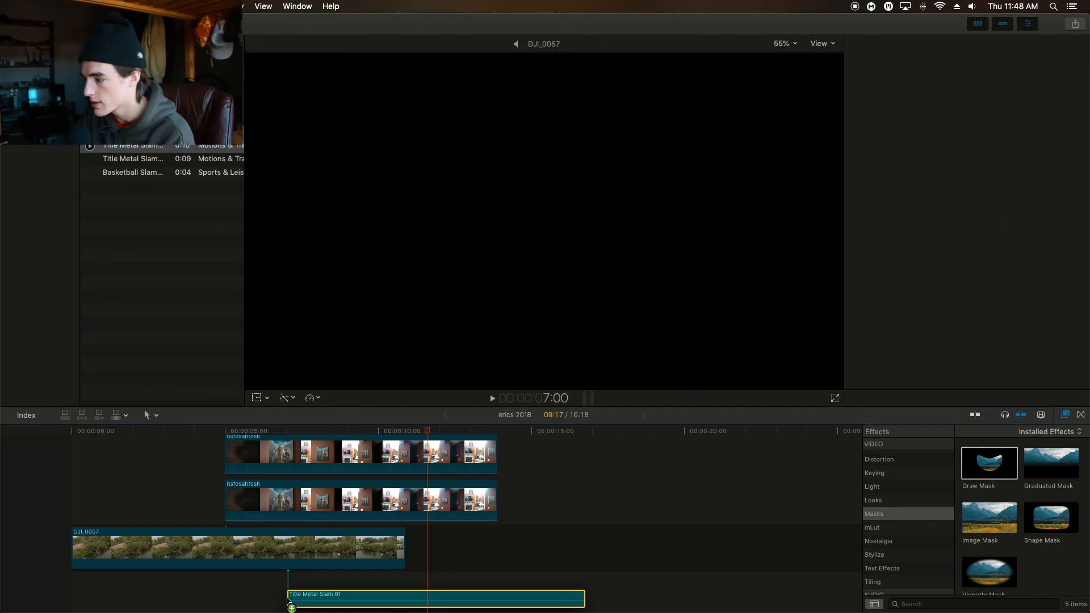
Add Title Metal Slam 01 beneath the drone clip, shift it to start near the drone clip's end, and play back
{"action": "left_click_drag", "start_coordinate": [291, 602], "coordinate": [286, 587]}
{"action": "left_click", "coordinate": [318, 432]}
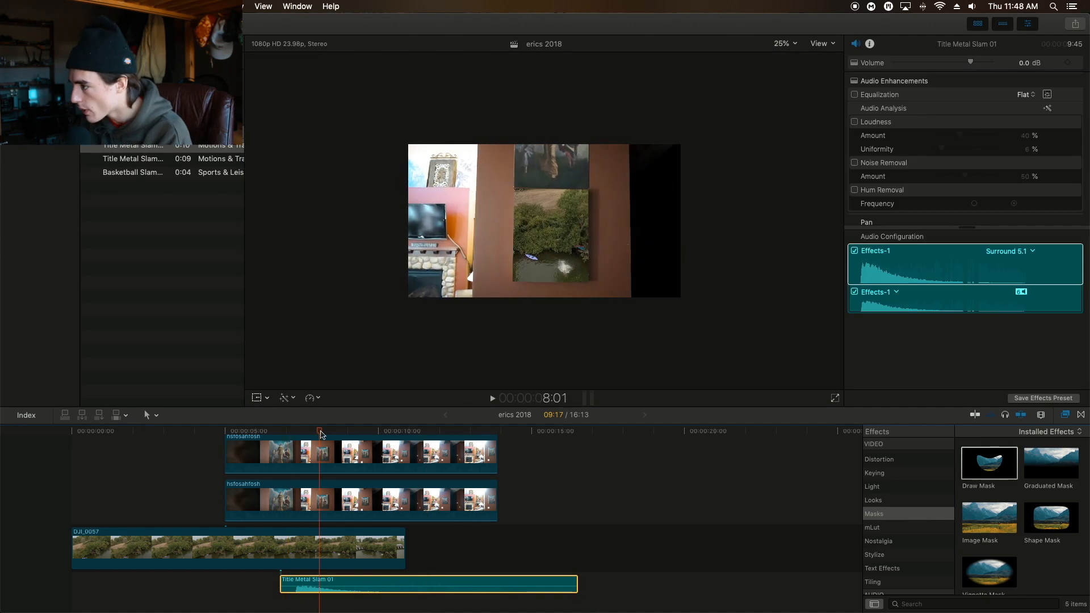
{"action": "left_click_drag", "start_coordinate": [319, 433], "coordinate": [382, 438]}
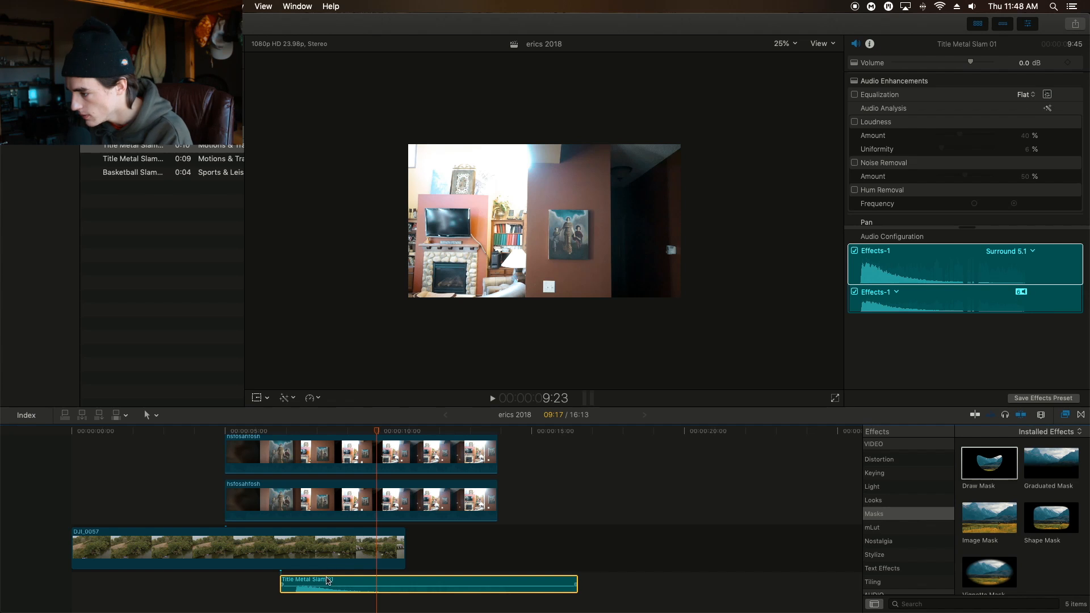
{"action": "left_click_drag", "start_coordinate": [391, 583], "coordinate": [407, 583]}
{"action": "left_click", "coordinate": [345, 580]}
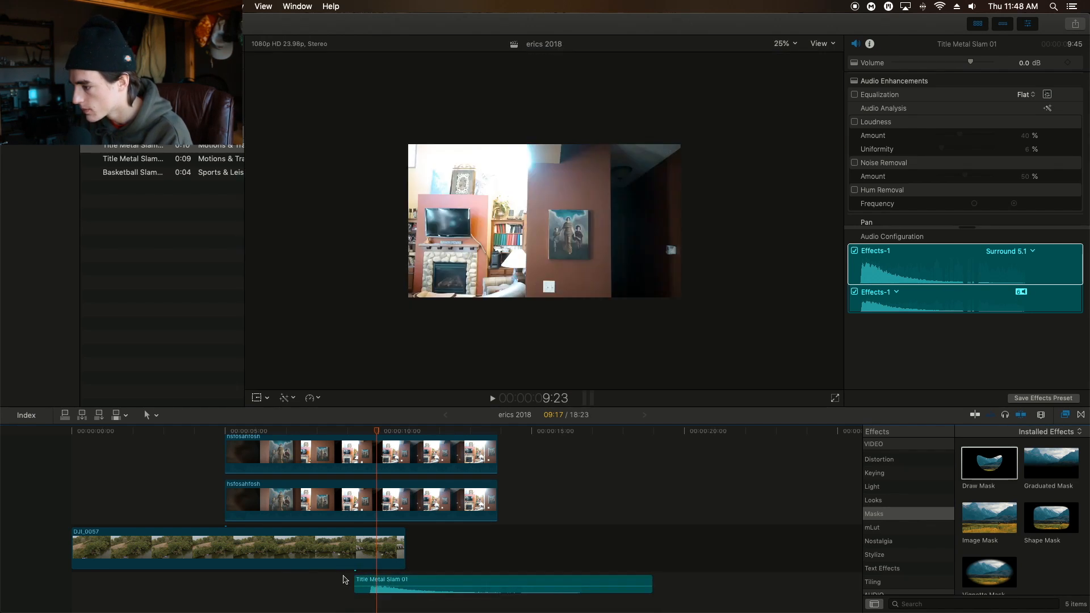
{"action": "key", "text": "space"}
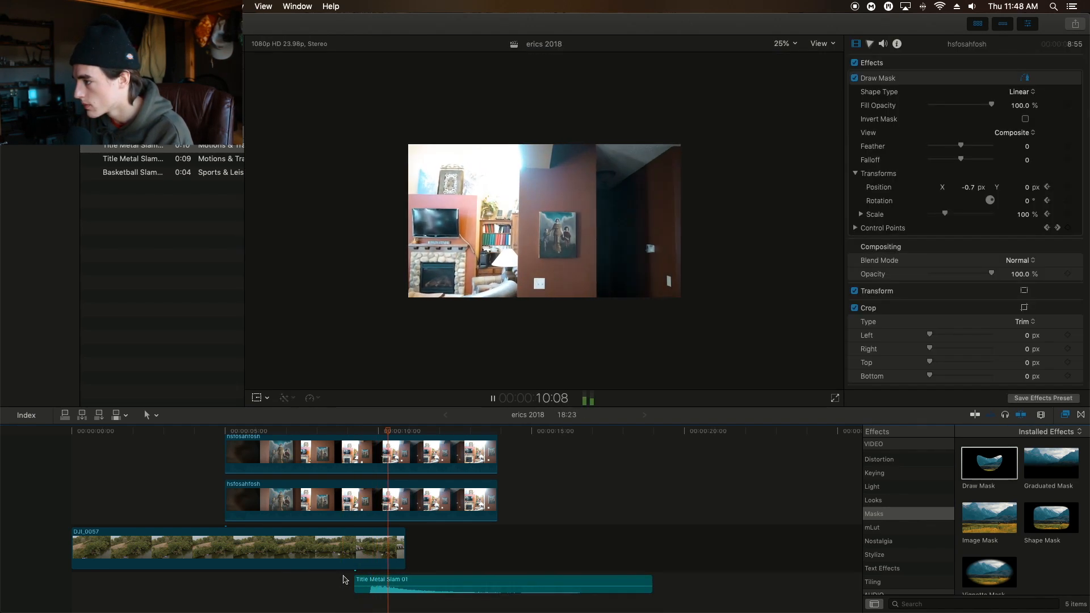